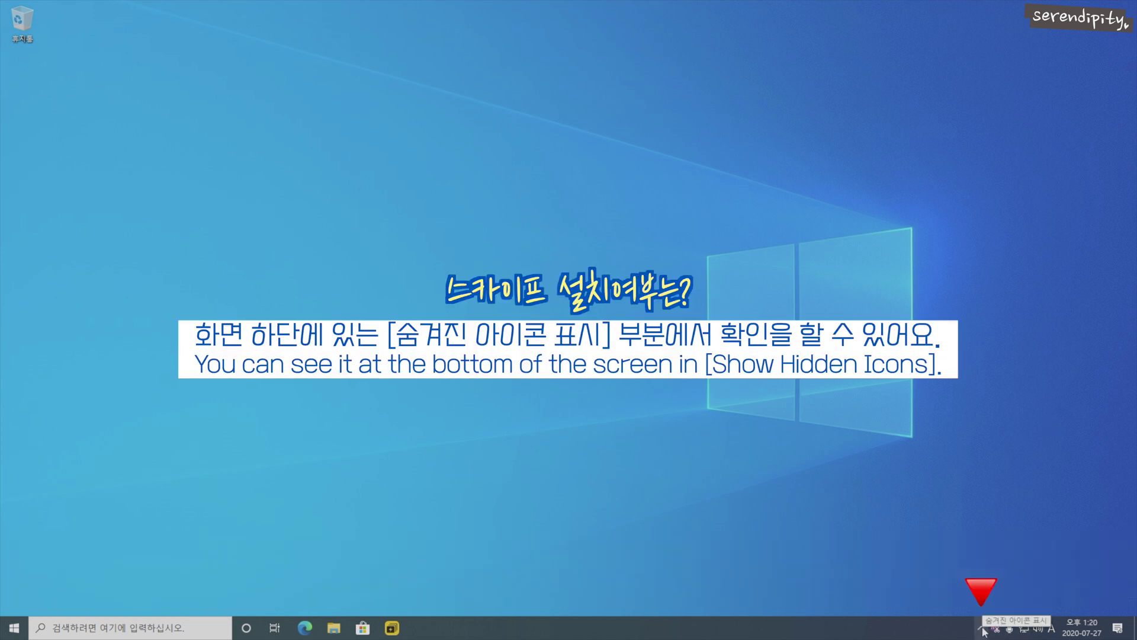
- Check the hidden tray icons for Skype, and expand the Skype process group in Task Manager to inspect its memory usage
{"action": "left_click", "coordinate": [981, 629]}
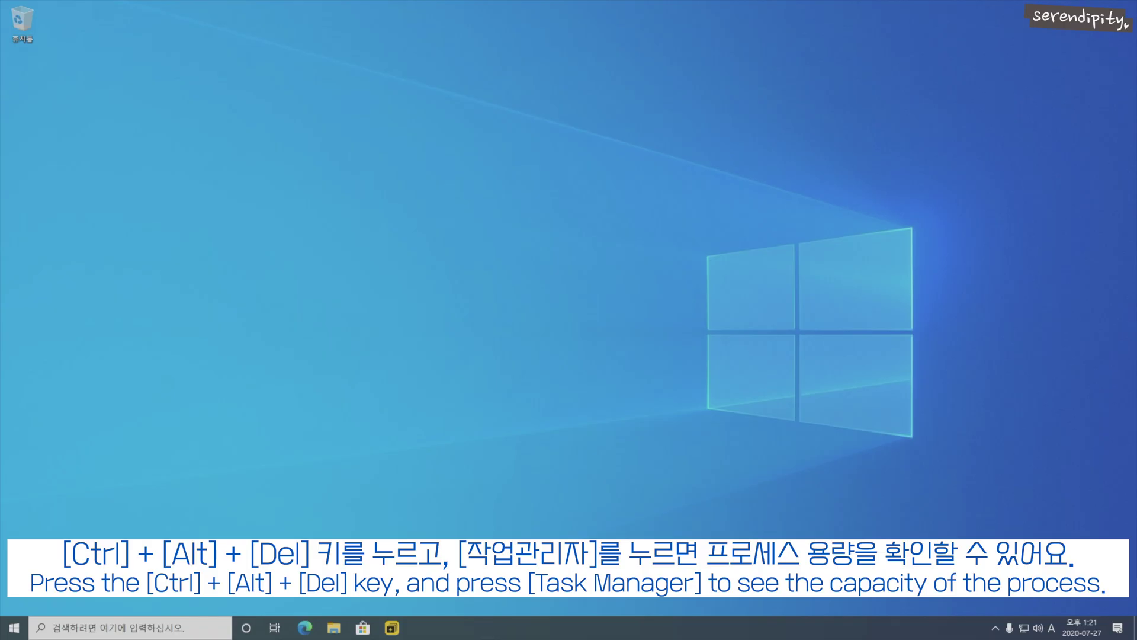
{"action": "key", "text": "ctrl+alt+Delete"}
{"action": "left_click", "coordinate": [575, 330]}
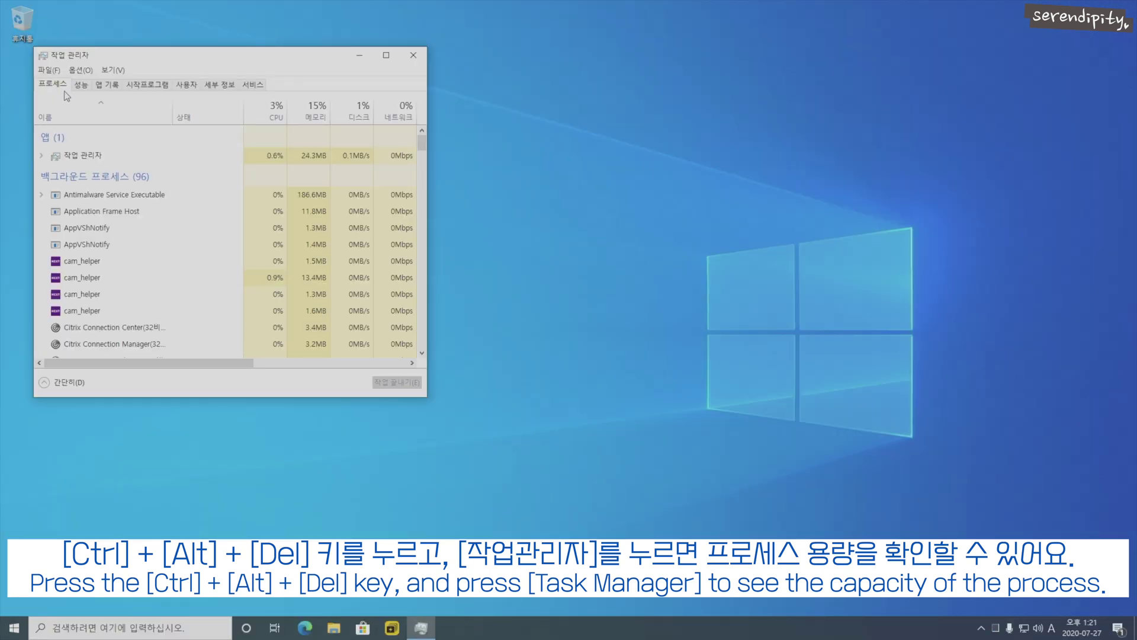
{"action": "scroll", "coordinate": [136, 223], "scroll_direction": "down", "scroll_amount": 20}
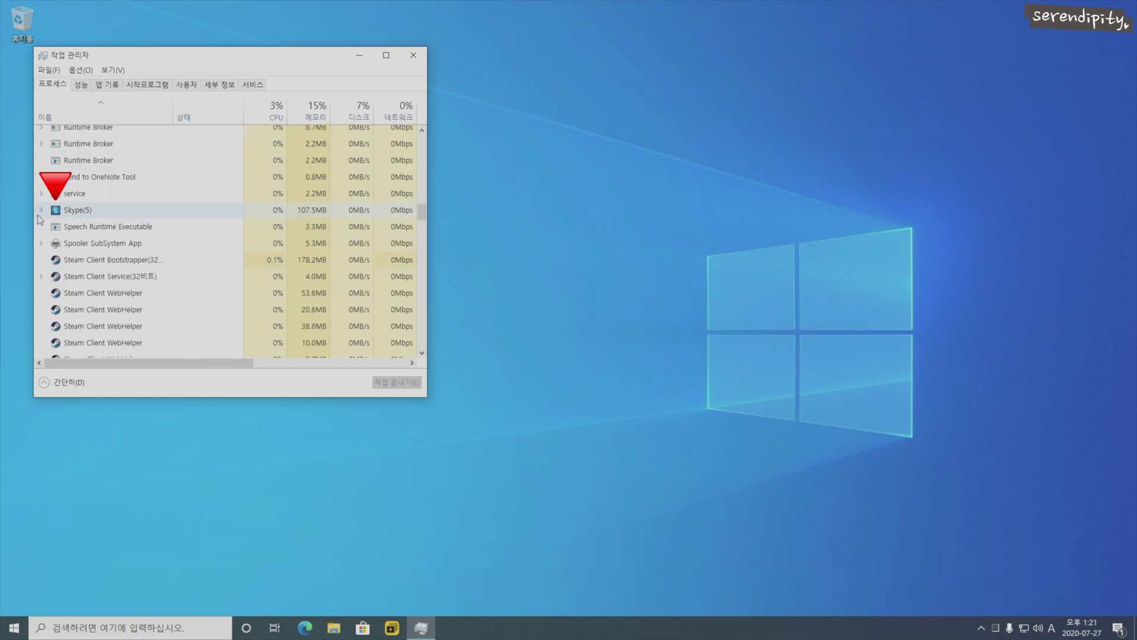
{"action": "scroll", "coordinate": [43, 217], "scroll_direction": "down", "scroll_amount": 1}
{"action": "left_click", "coordinate": [44, 141]}
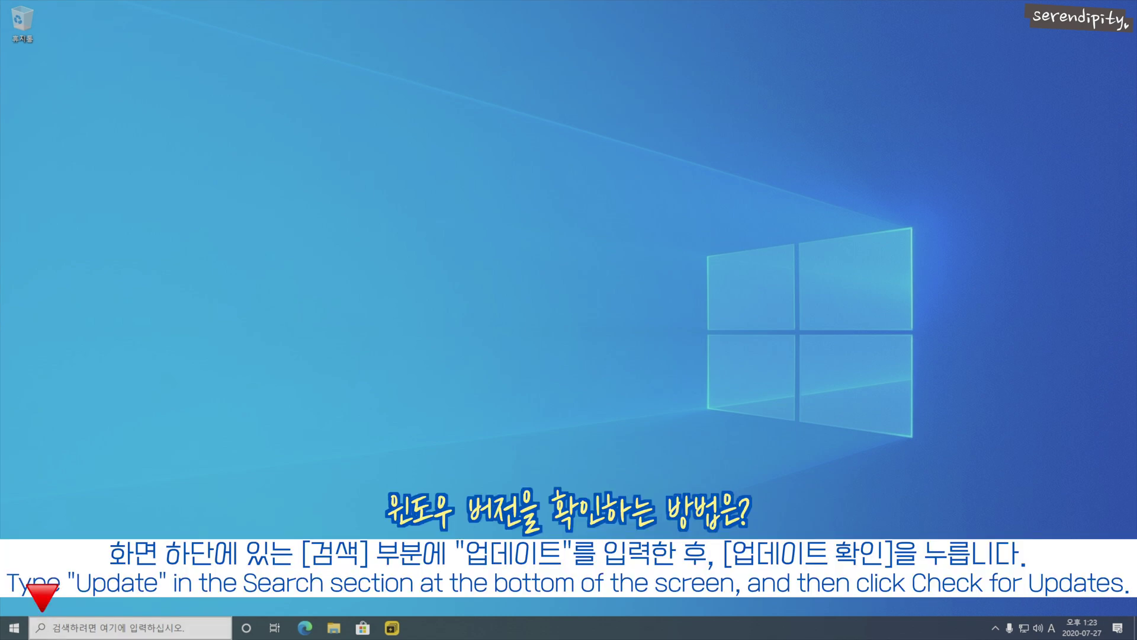
- Search Windows for "업데이트" and open the 업데이트 확인 system settings
{"action": "left_click", "coordinate": [74, 631]}
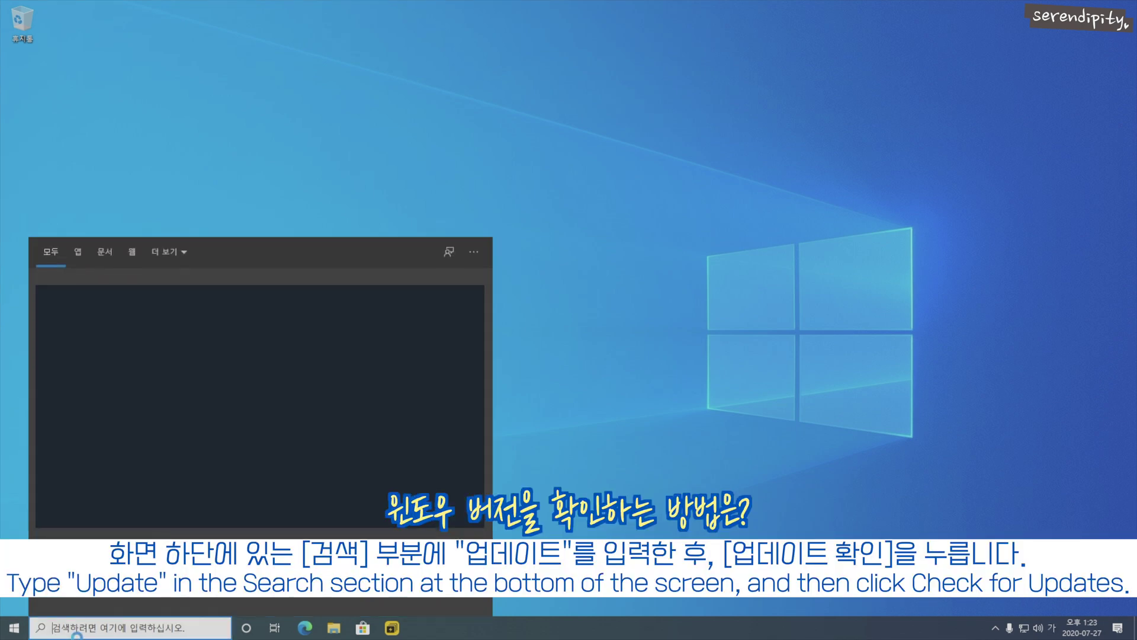
{"action": "key", "text": "Hangul"}
{"action": "type", "text": "어ㅂ데이트"}
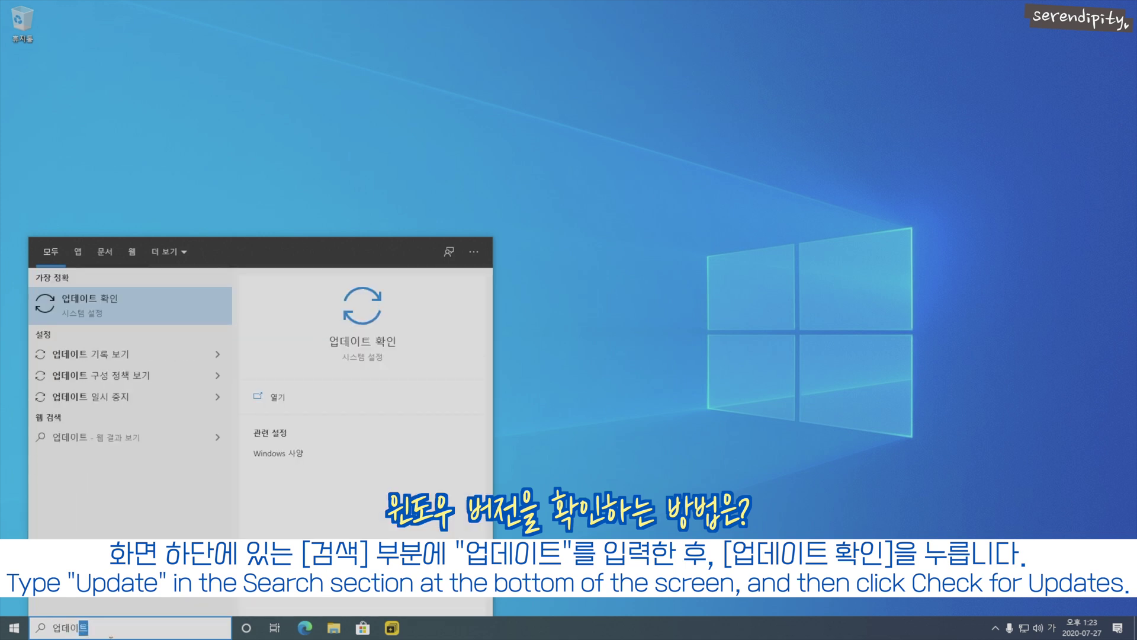
{"action": "left_click", "coordinate": [113, 310]}
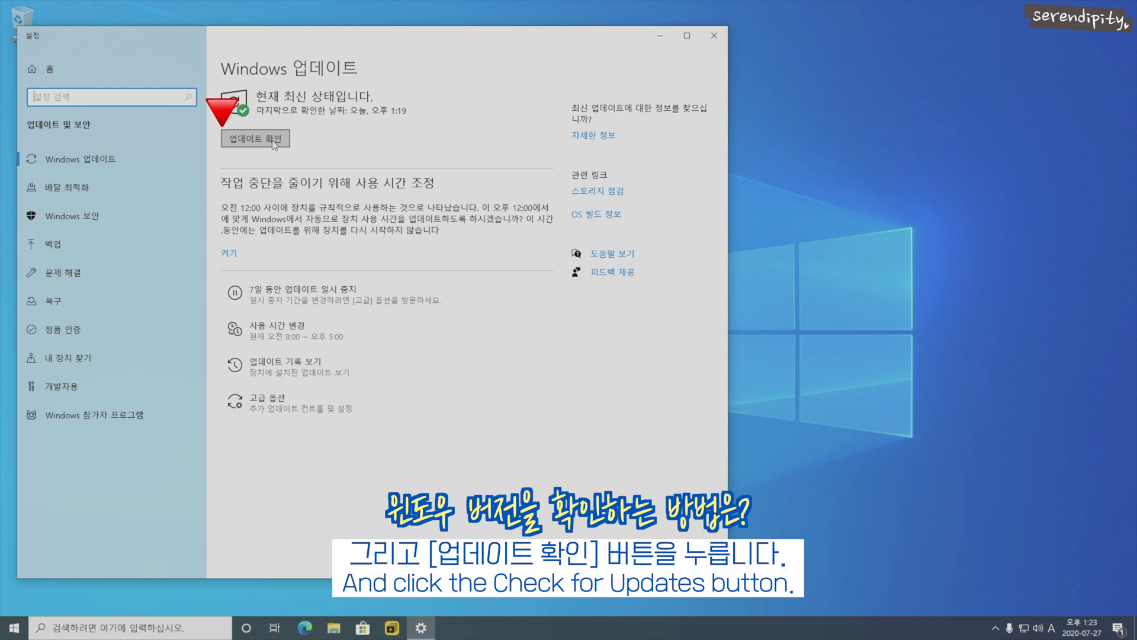
- Check for Windows updates and view the OS build information for the Windows version
{"action": "left_click", "coordinate": [274, 141]}
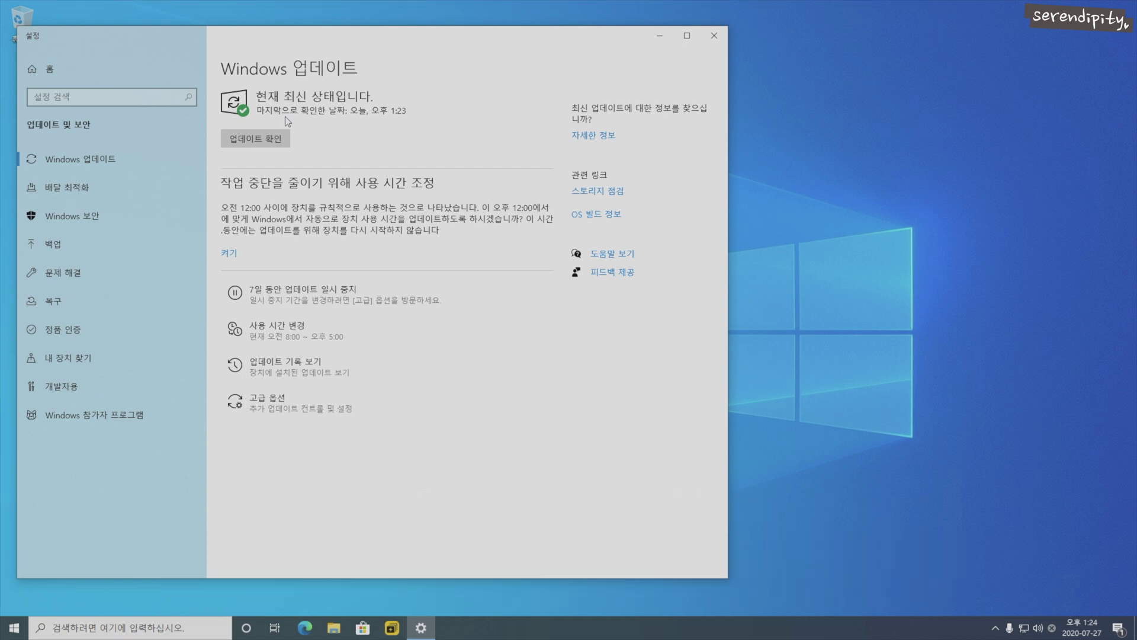
{"action": "left_click", "coordinate": [616, 215]}
{"action": "scroll", "coordinate": [267, 356], "scroll_direction": "down", "scroll_amount": 2}
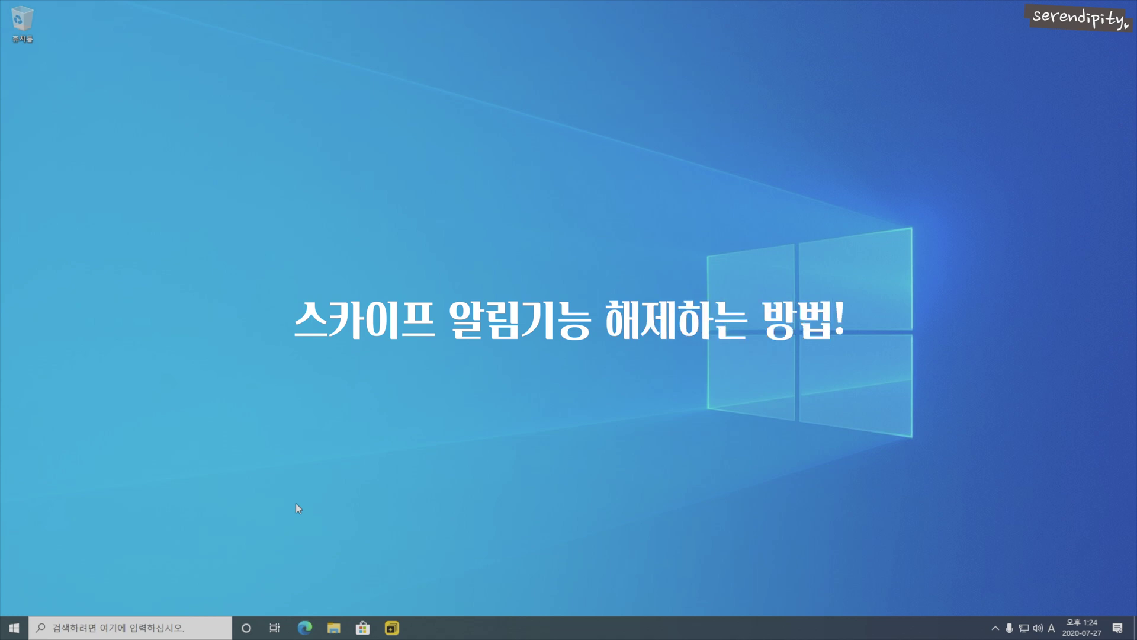
- Search Windows for "앱 및 기능" and open the matching system settings
{"action": "left_click", "coordinate": [57, 629]}
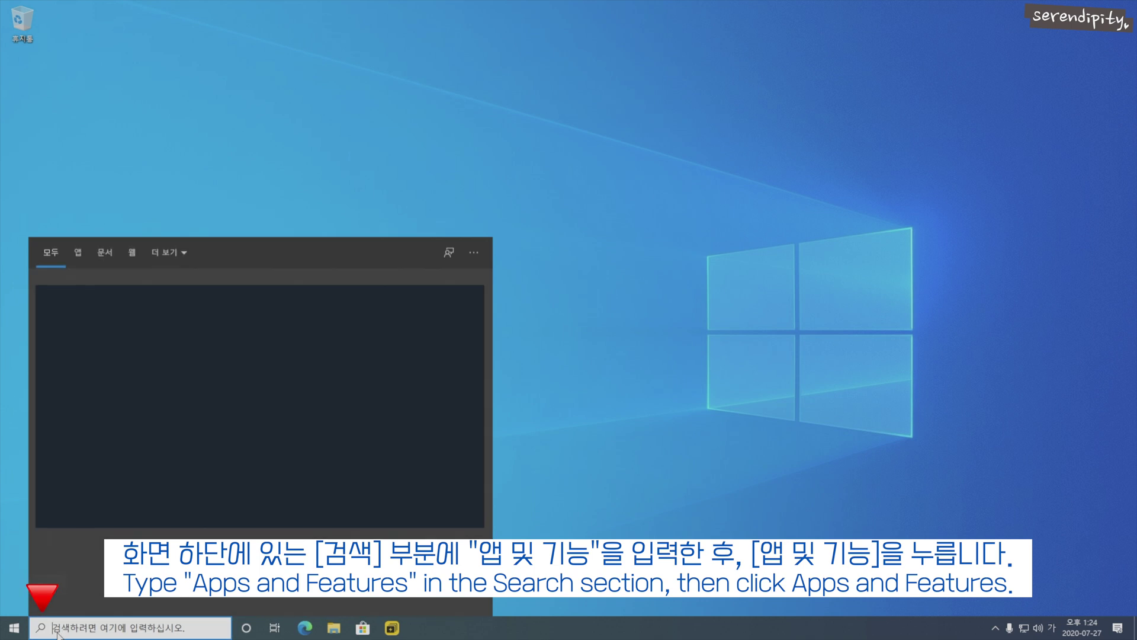
{"action": "type", "text": "앱"}
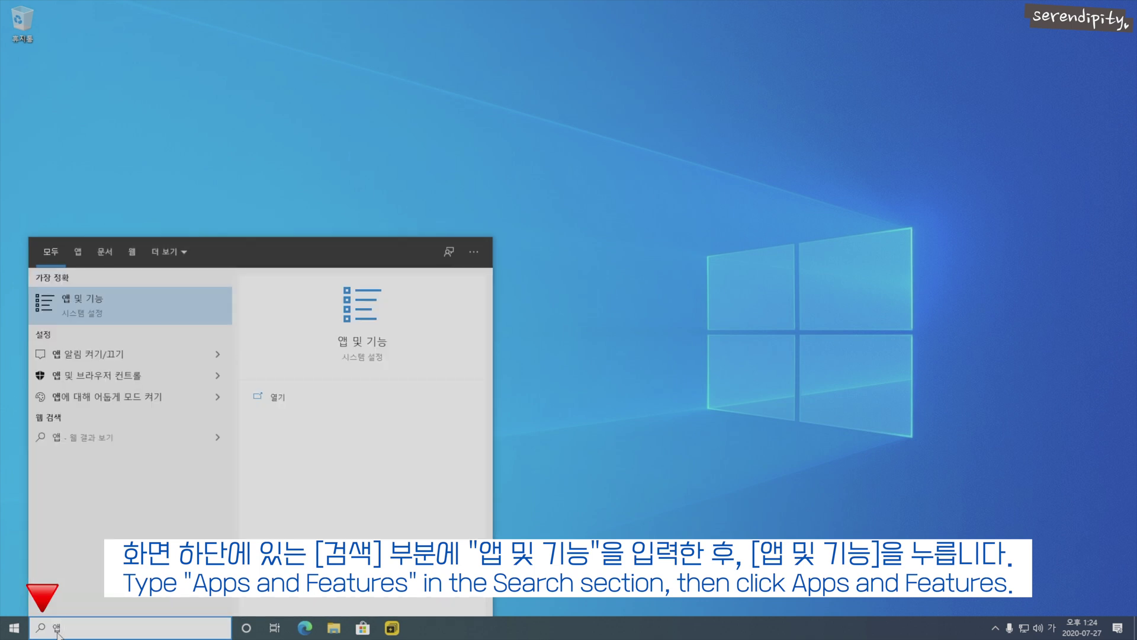
{"action": "type", "text": " 및 기능"}
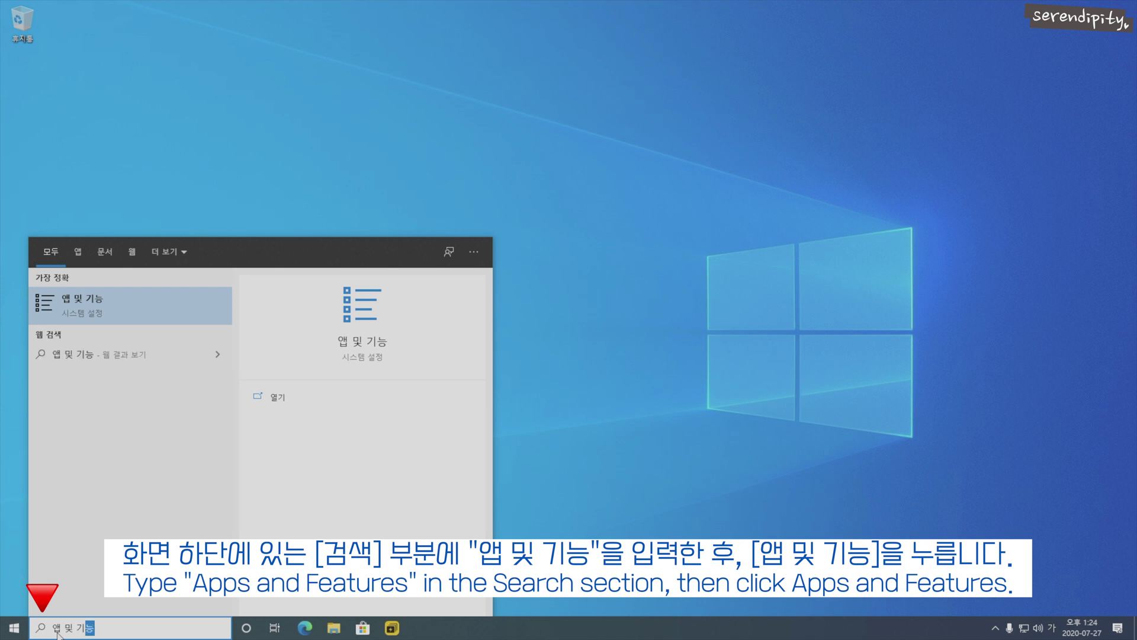
{"action": "left_click", "coordinate": [114, 303]}
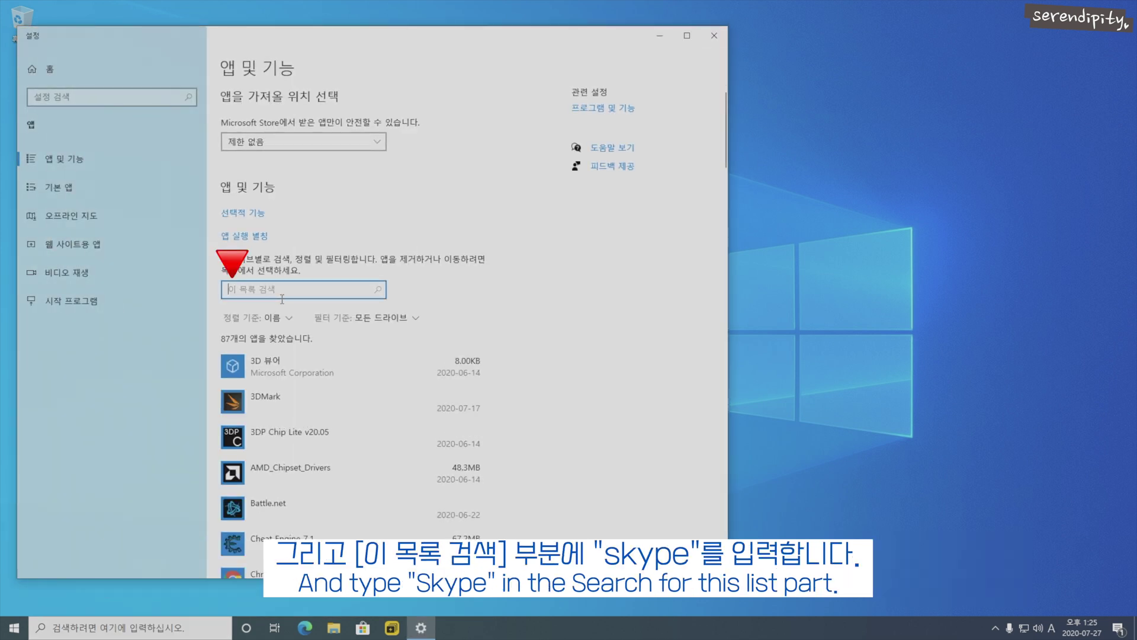
- Filter the app list for "skype" and turn off 로그인하여 실행 in Skype's advanced options
{"action": "type", "text": "sk"}
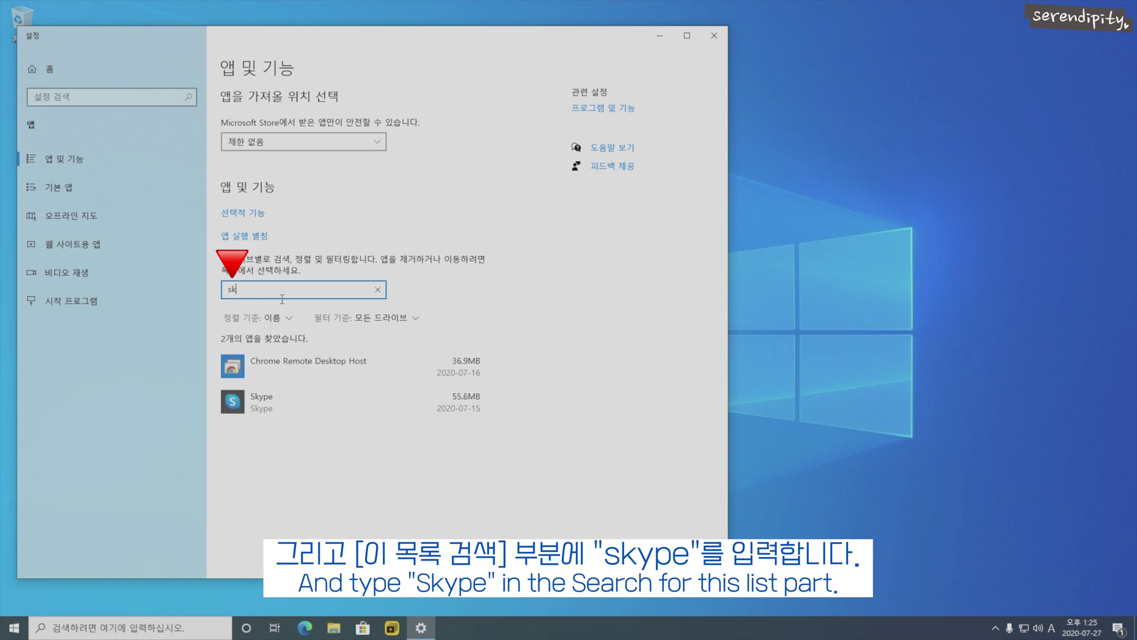
{"action": "type", "text": "ype"}
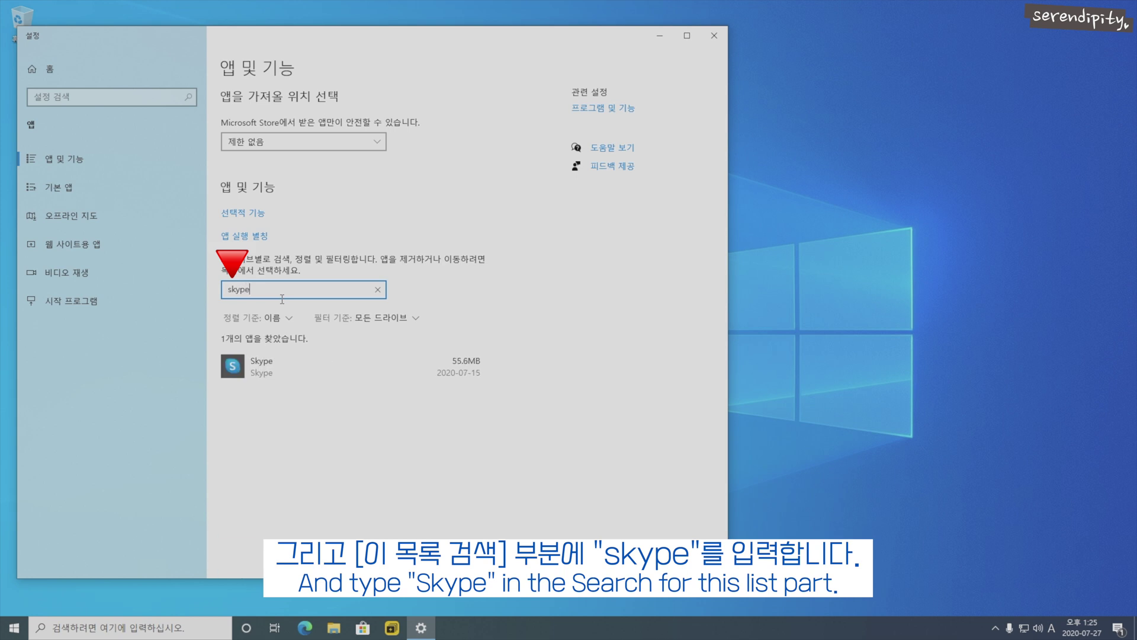
{"action": "left_click", "coordinate": [272, 372]}
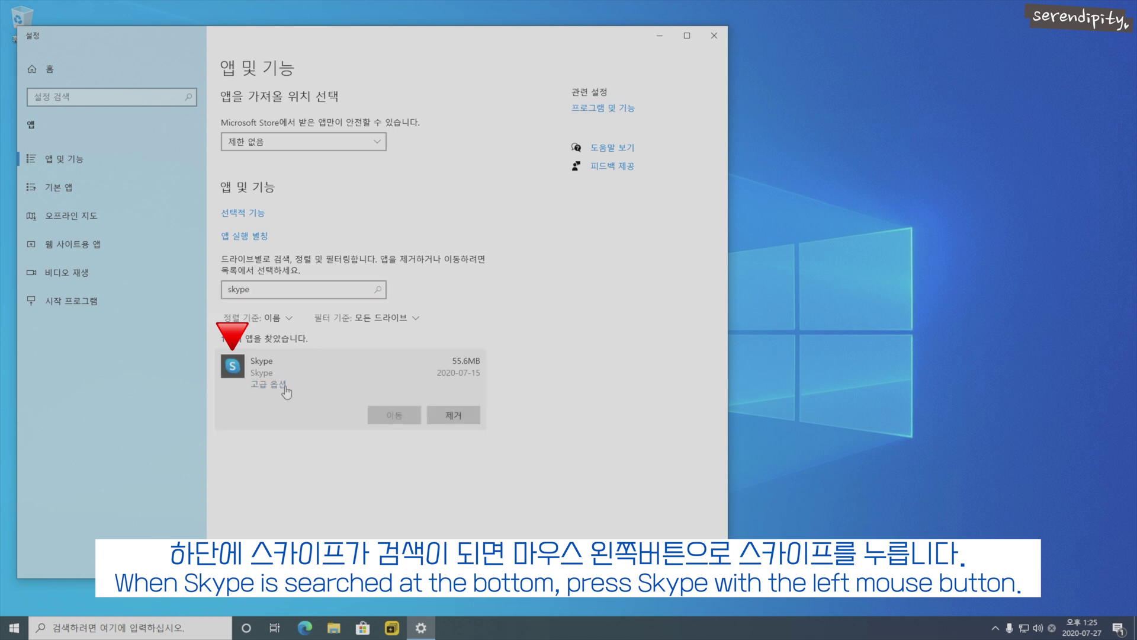
{"action": "left_click", "coordinate": [283, 389]}
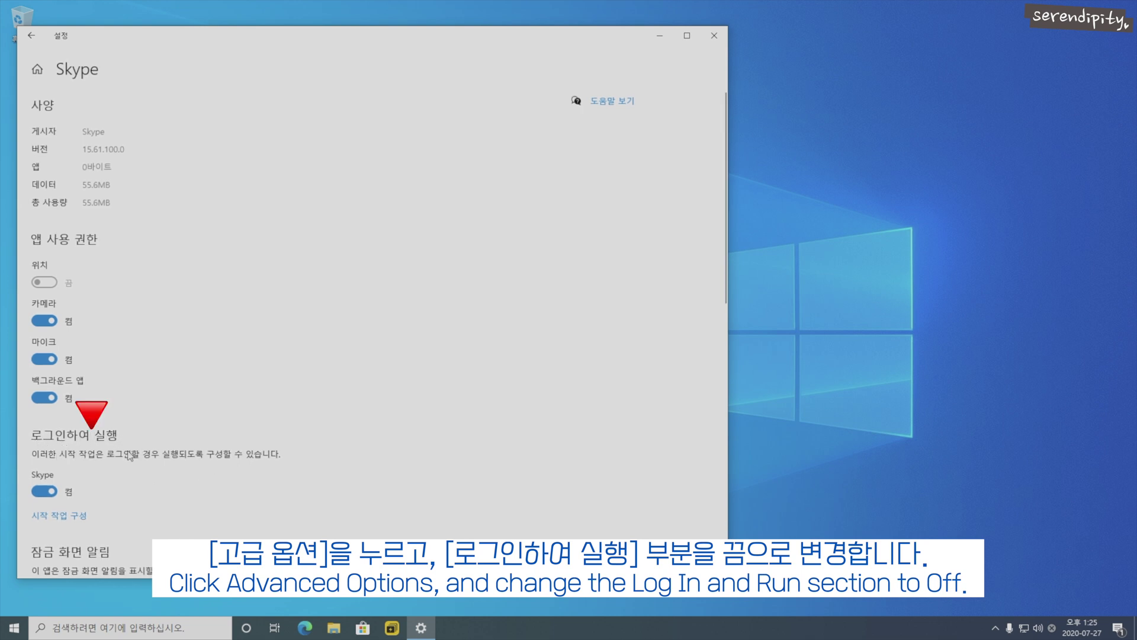
{"action": "left_click", "coordinate": [37, 492]}
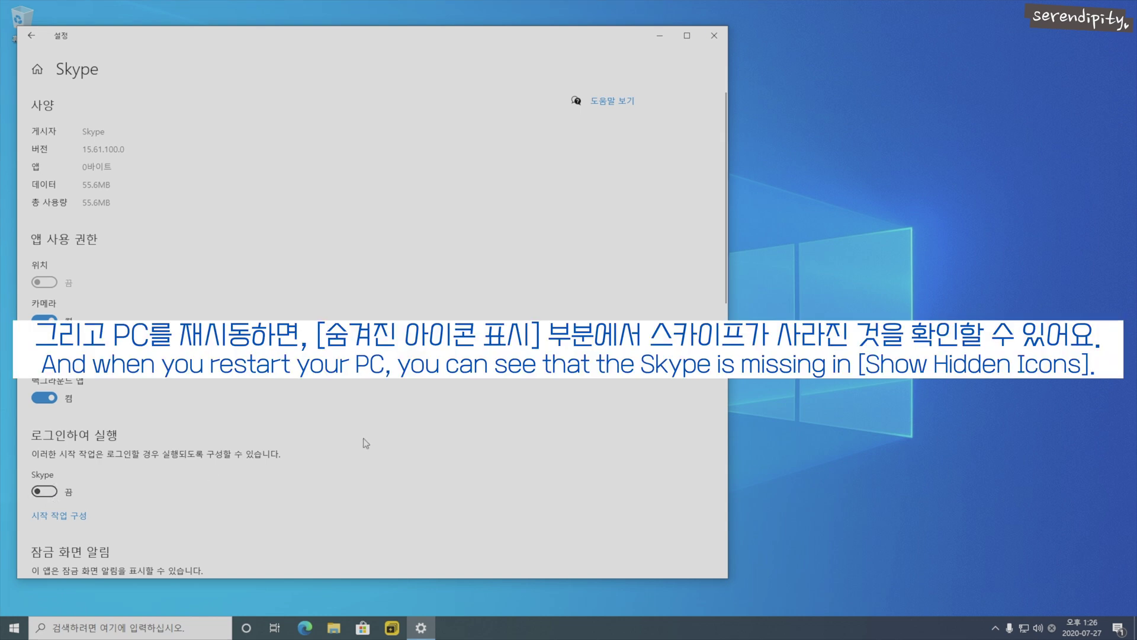
- Examine the hidden tray icons to see whether Skype is still among them
{"action": "left_click", "coordinate": [997, 629]}
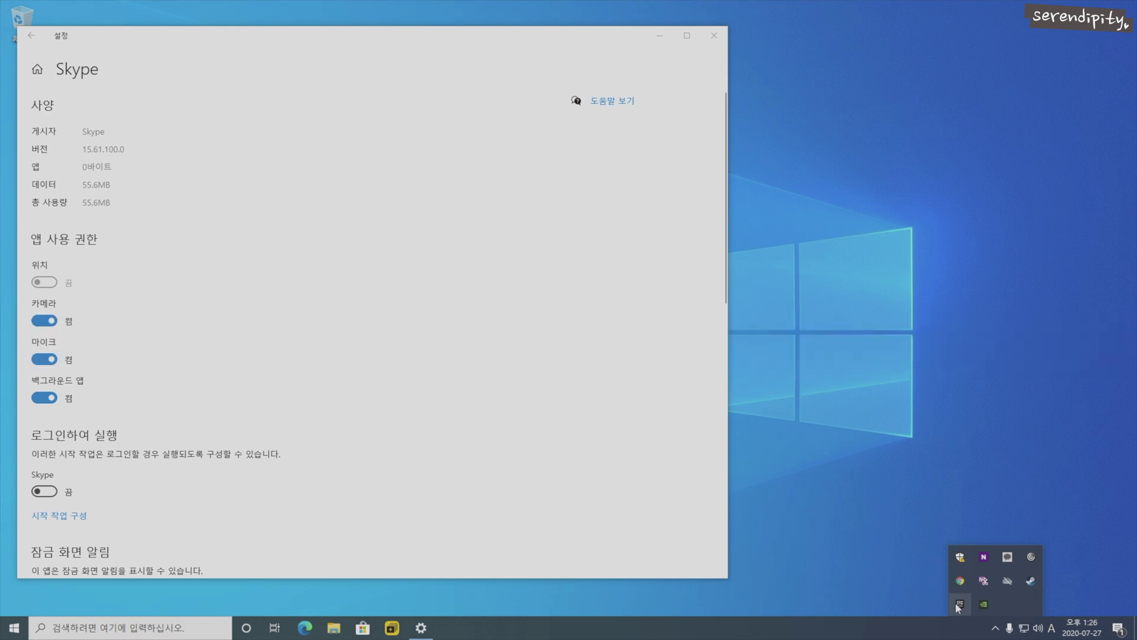
{"action": "left_click", "coordinate": [995, 632]}
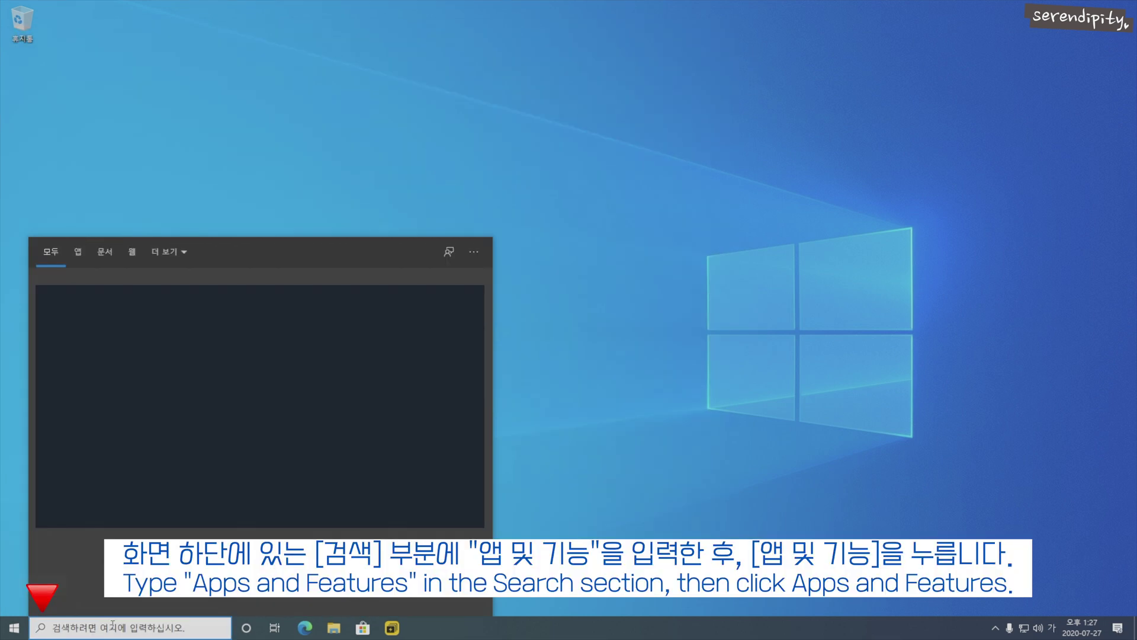
- Open the 앱 및 기능 settings through Windows search and filter the app list for "skype"
{"action": "type", "text": "앱 및 기능"}
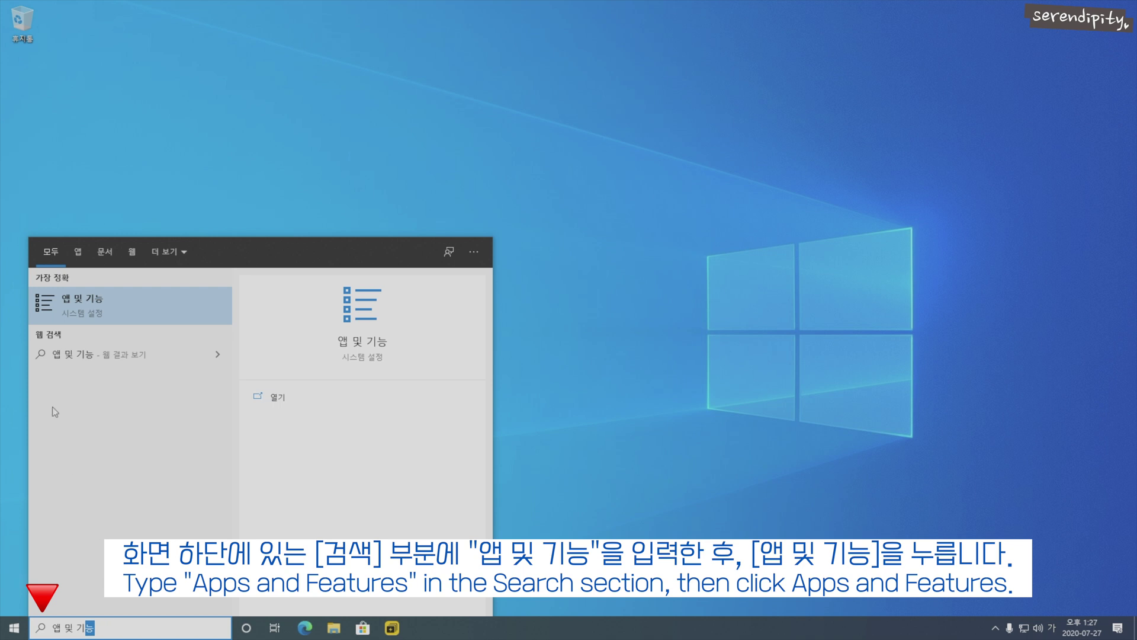
{"action": "left_click", "coordinate": [130, 301]}
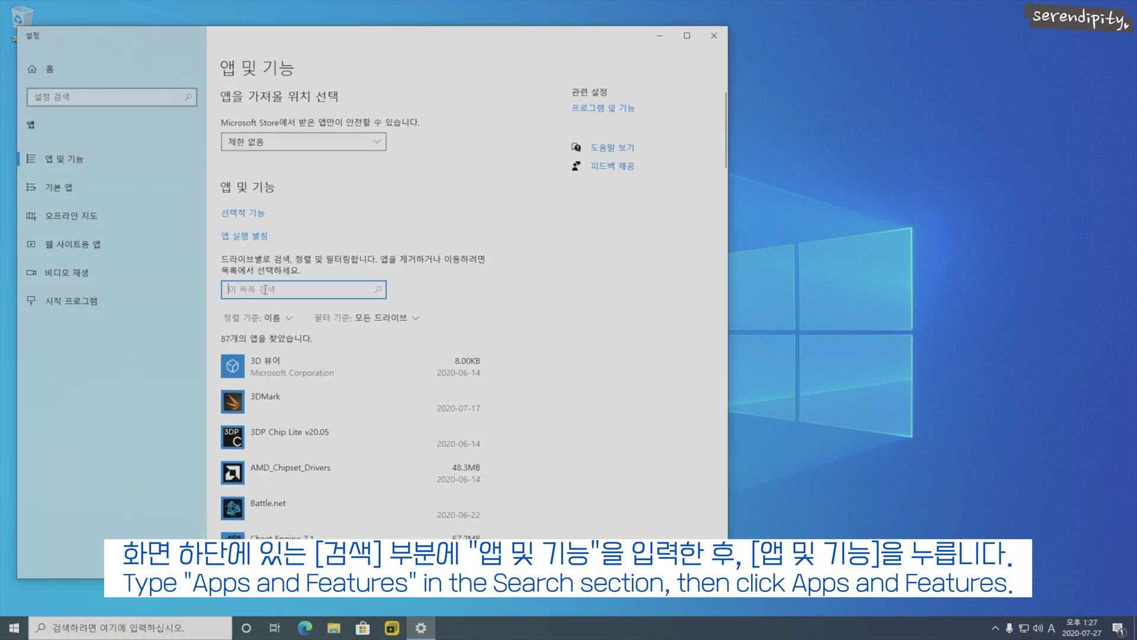
{"action": "type", "text": "s"}
{"action": "key", "text": "BackSpace"}
{"action": "type", "text": "skype"}
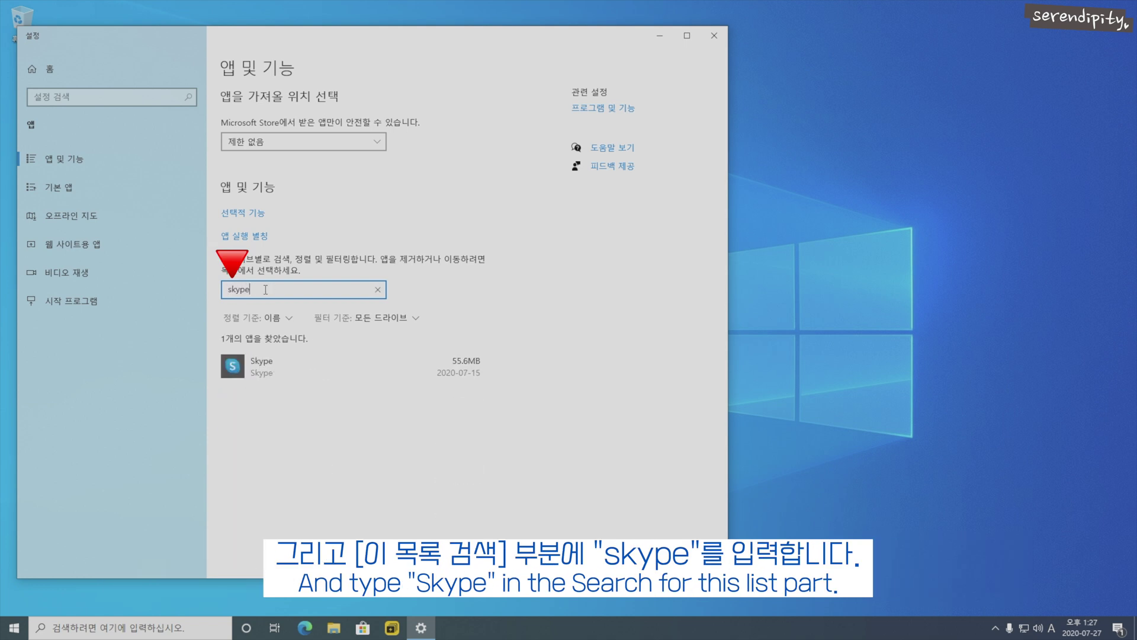
- Uninstall Skype from the filtered app list and confirm its removal
{"action": "left_click", "coordinate": [279, 375]}
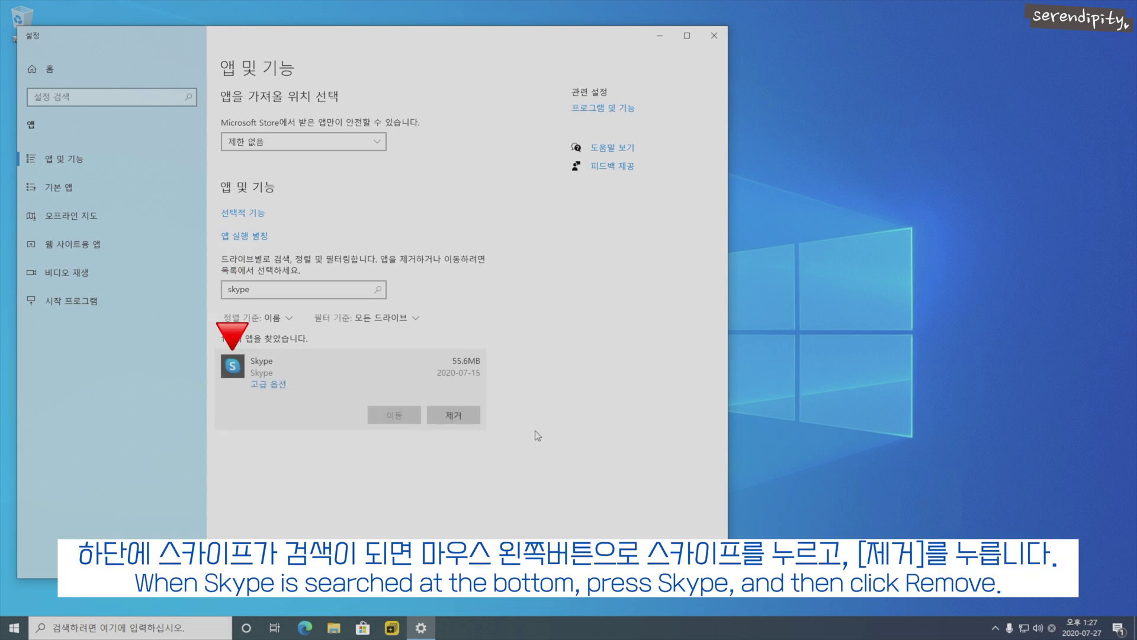
{"action": "left_click", "coordinate": [466, 417]}
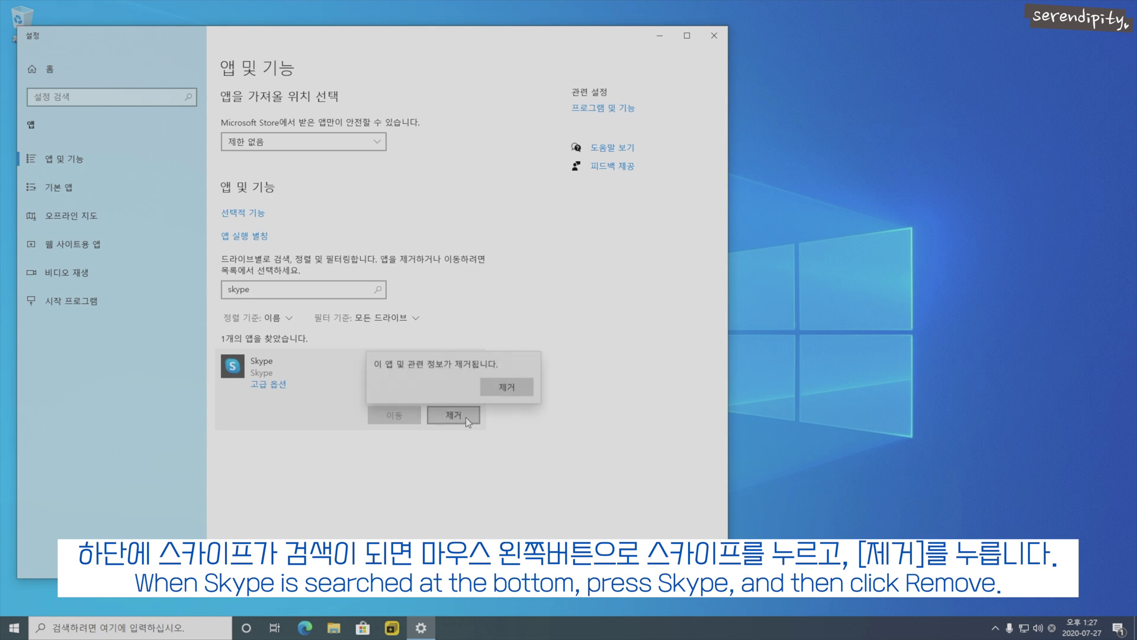
{"action": "left_click", "coordinate": [504, 386]}
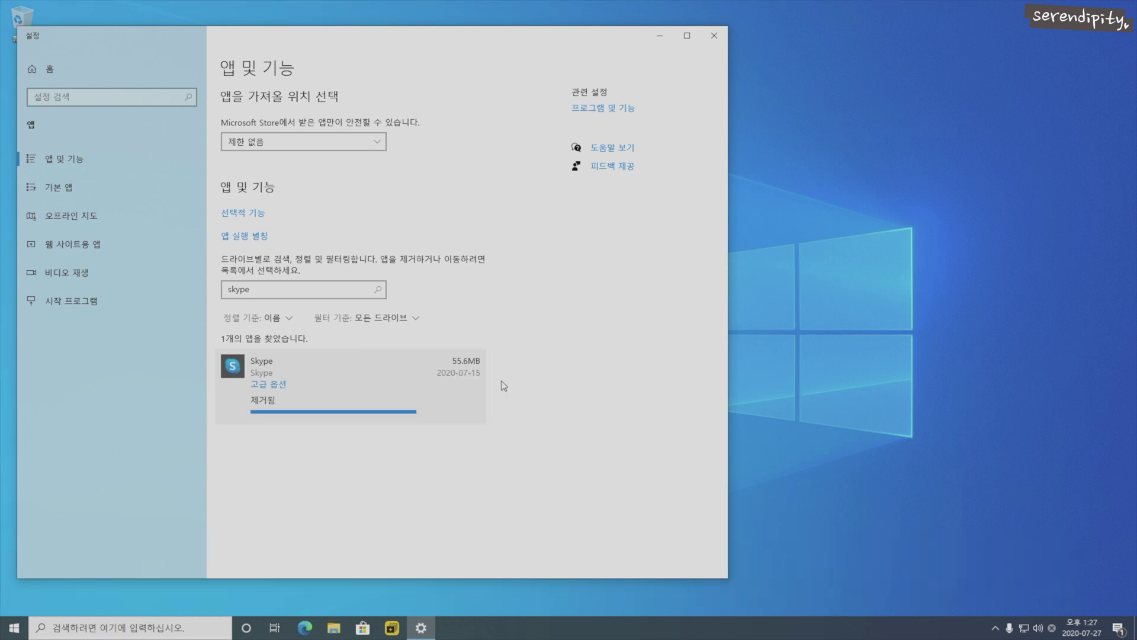